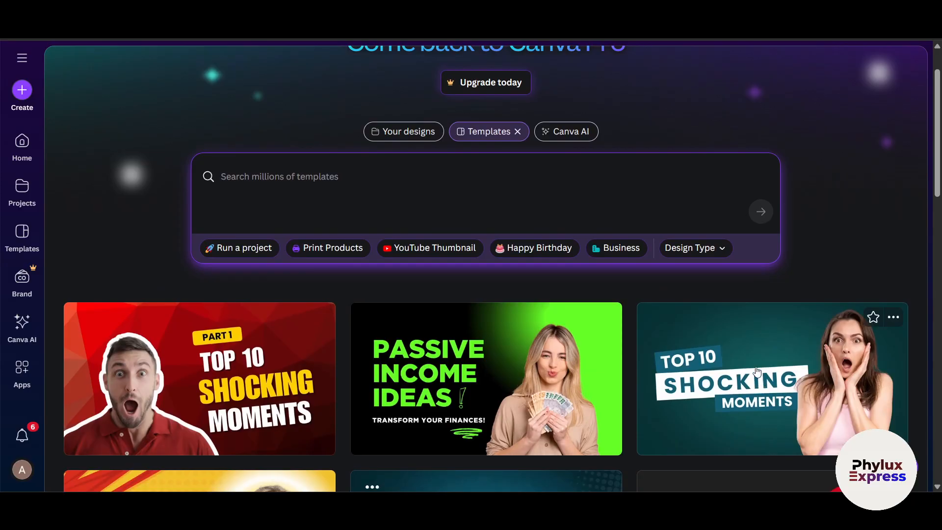
Create a new blank custom-size design at 1920 × 1080 px
left_click(890, 266)
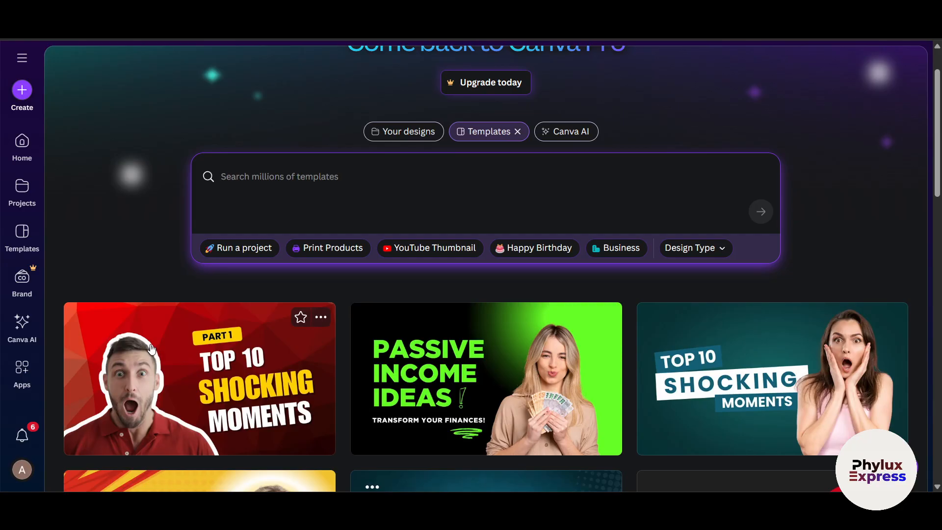
scroll(151, 348, "up", 1)
left_click(21, 91)
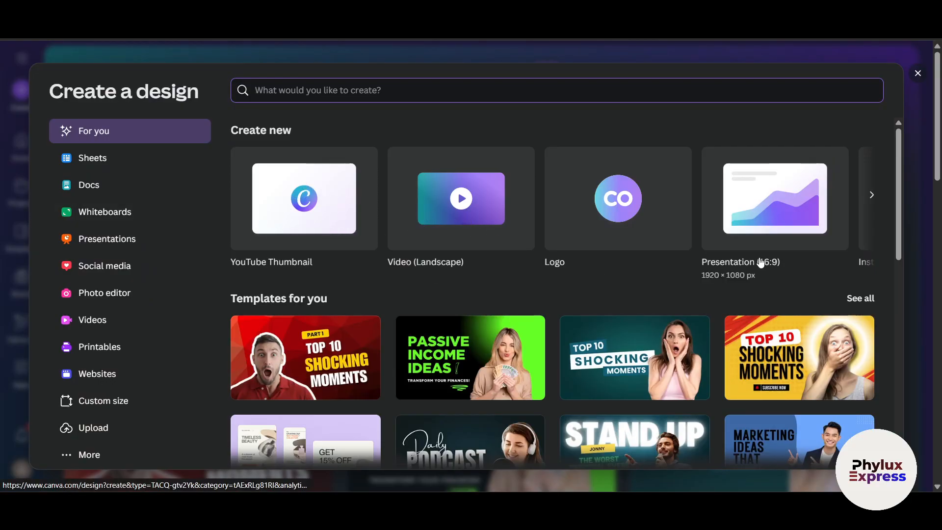
left_click(121, 406)
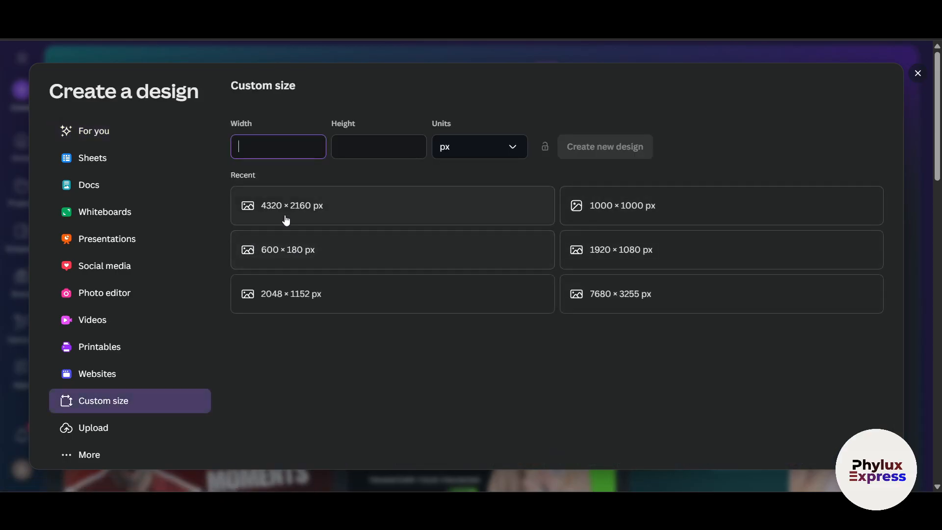
left_click(648, 258)
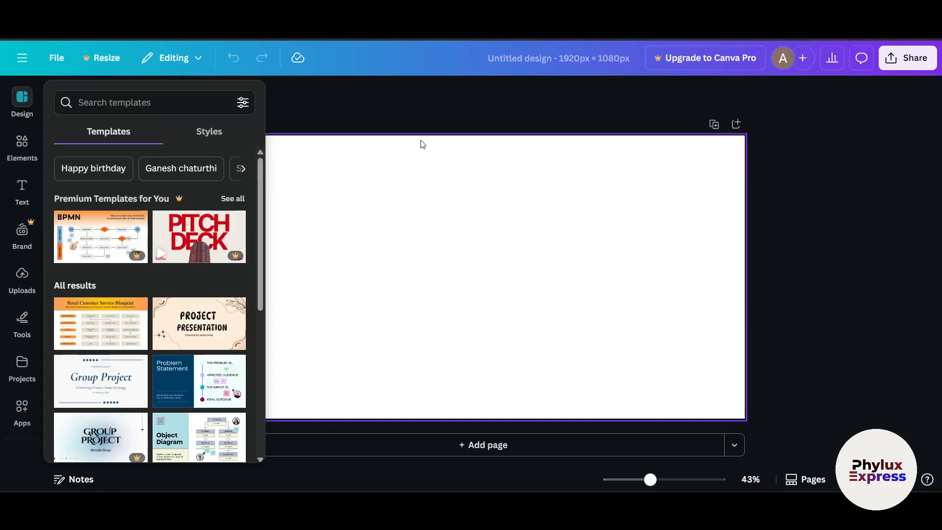
left_click(861, 258)
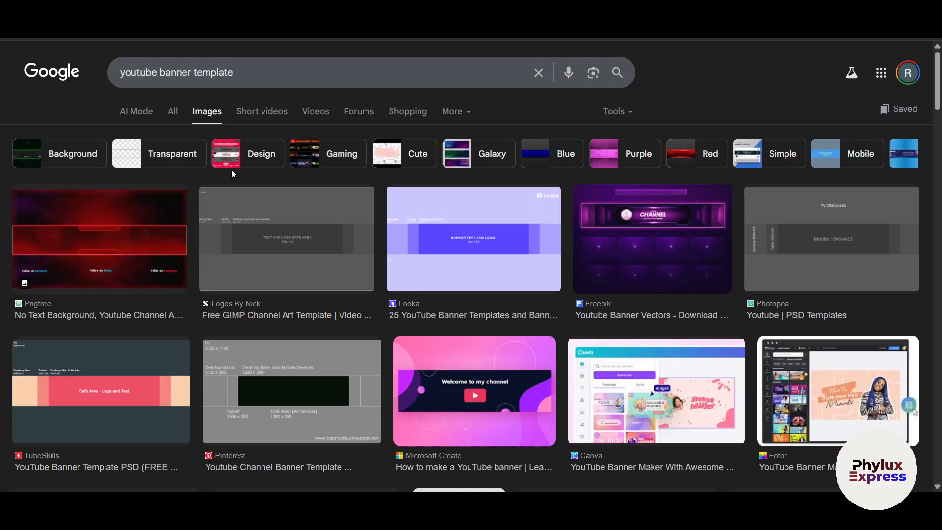
Bring the grey YouTube banner safe-area template from Google Images onto the Canva page and enlarge it to cover the whole page
left_click(487, 234)
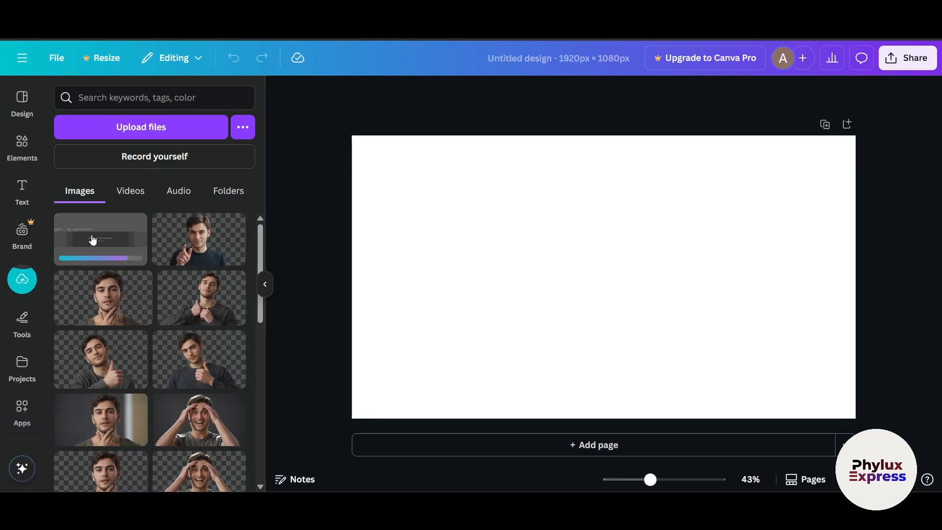
left_click(90, 240)
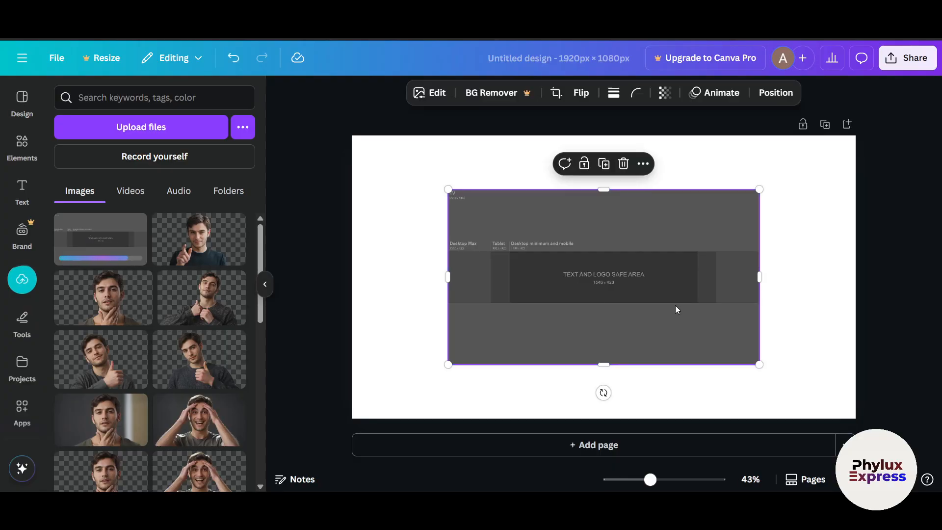
left_click_drag(654, 295, 562, 244)
left_click_drag(662, 309, 854, 420)
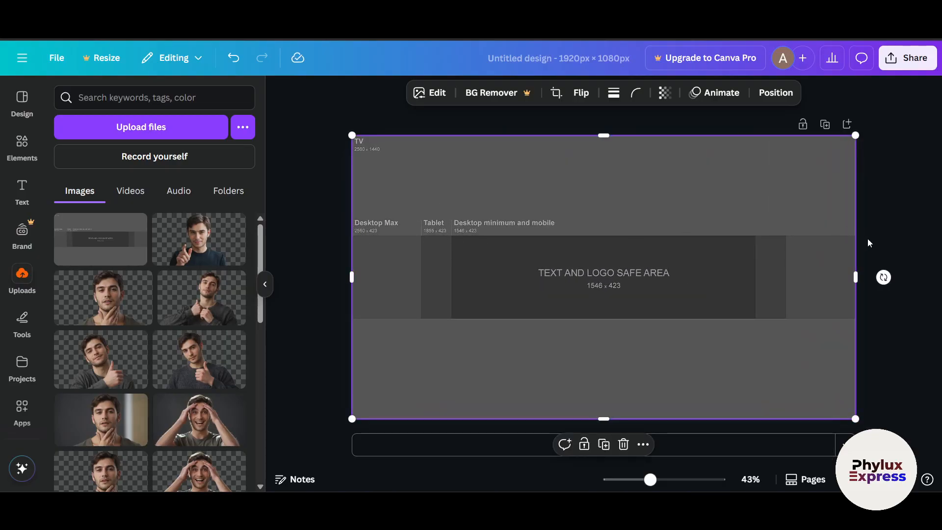
left_click(910, 220)
Crop the template image down to its central banner strip and lock it in place
left_click(608, 131)
left_click_drag(600, 132, 589, 231)
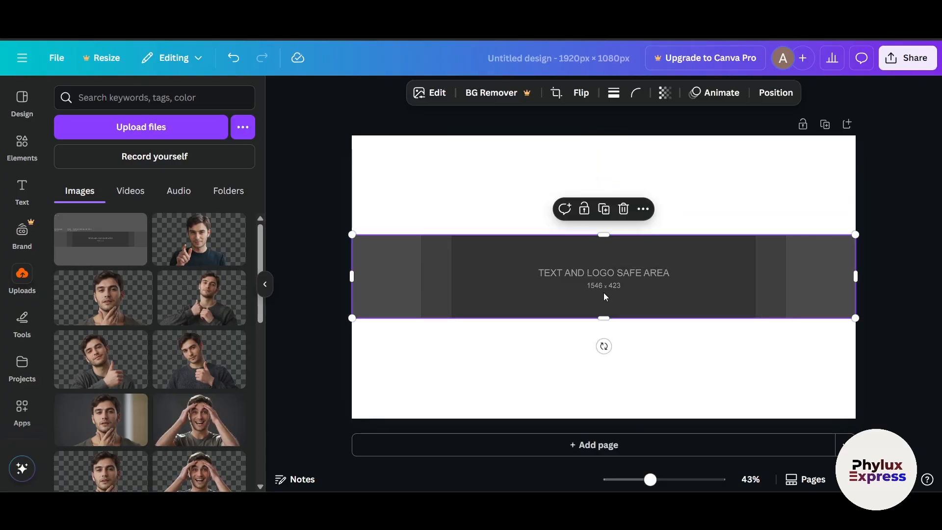
left_click(584, 209)
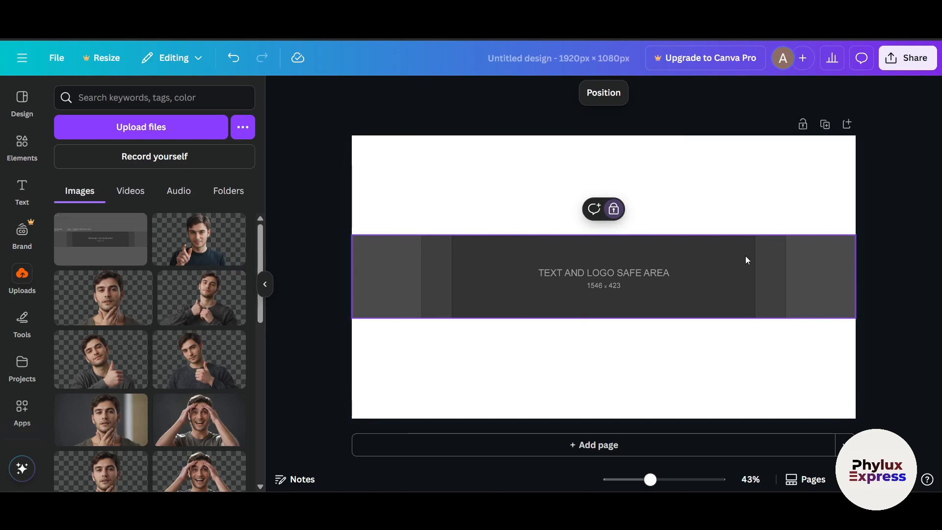
left_click(265, 284)
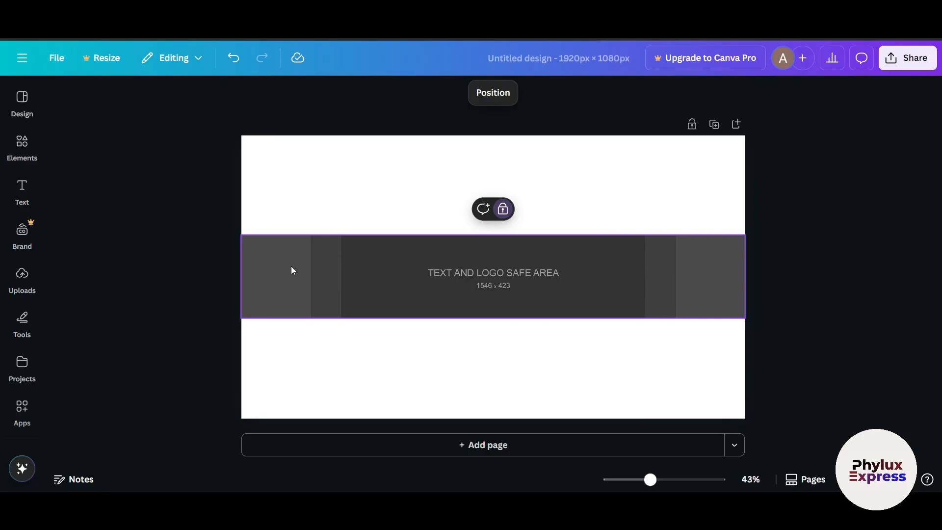
Add a rounded square shape, move it above the banner strip and fill it with the off-white brand palette color
left_click(33, 149)
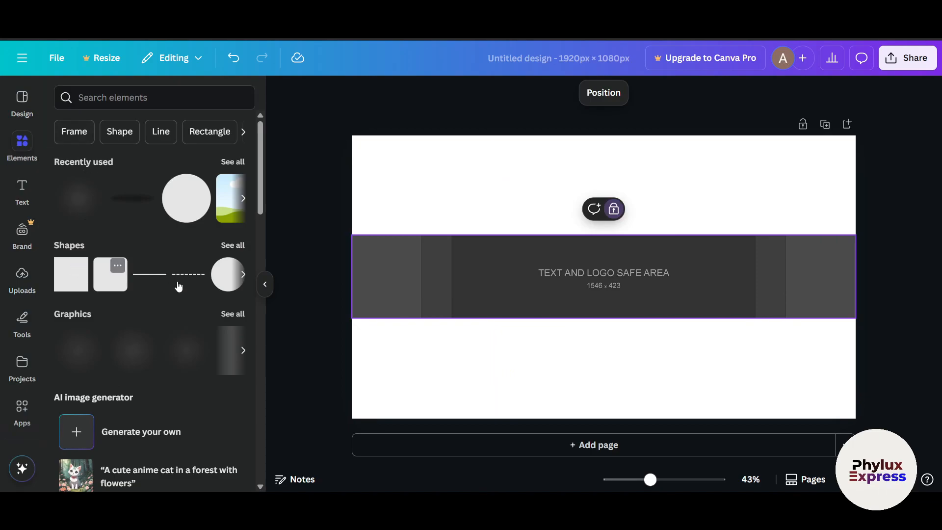
left_click(111, 284)
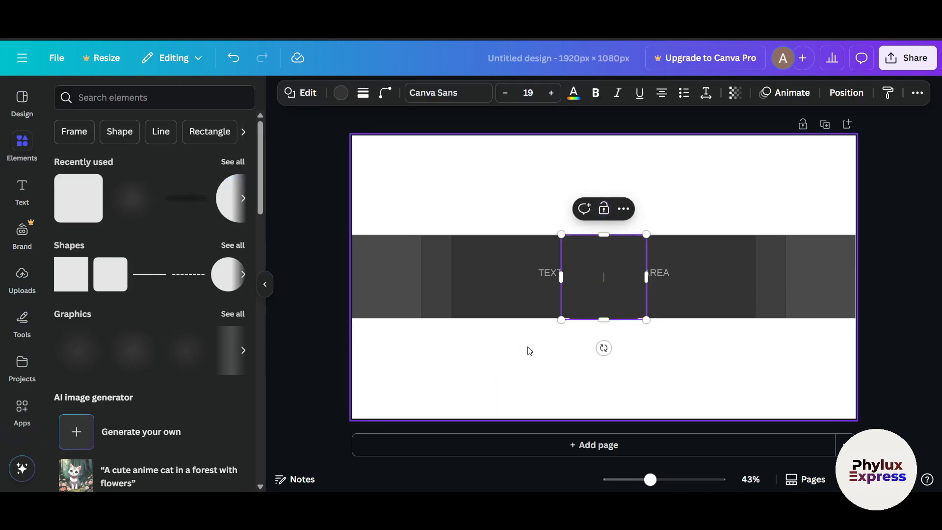
left_click_drag(609, 309, 591, 206)
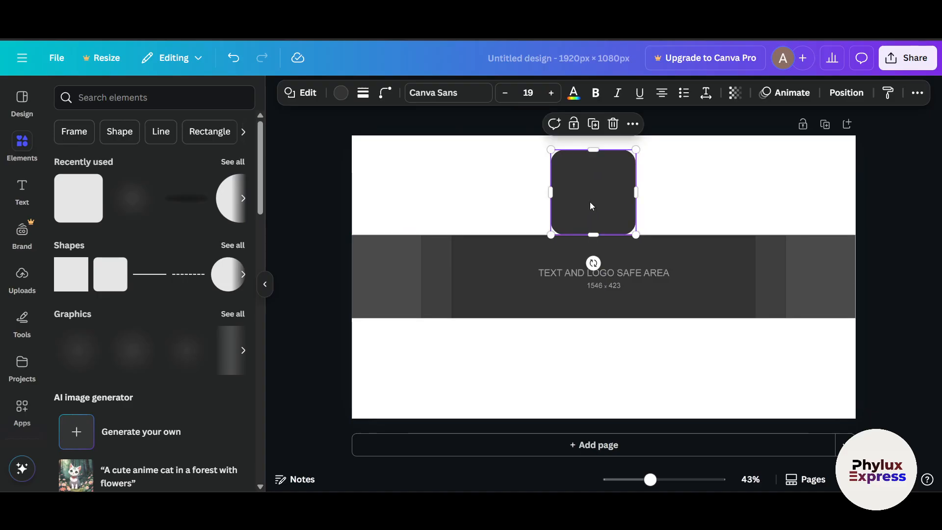
left_click(341, 93)
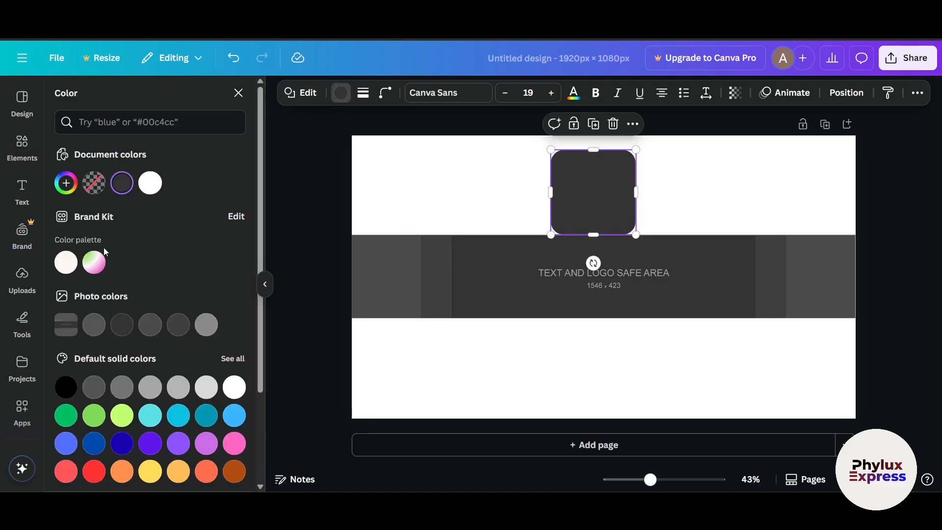
left_click(66, 262)
Widen the rounded shape to the full page width and position it over the banner strip
left_click_drag(594, 197, 855, 190)
left_click_drag(624, 196, 625, 272)
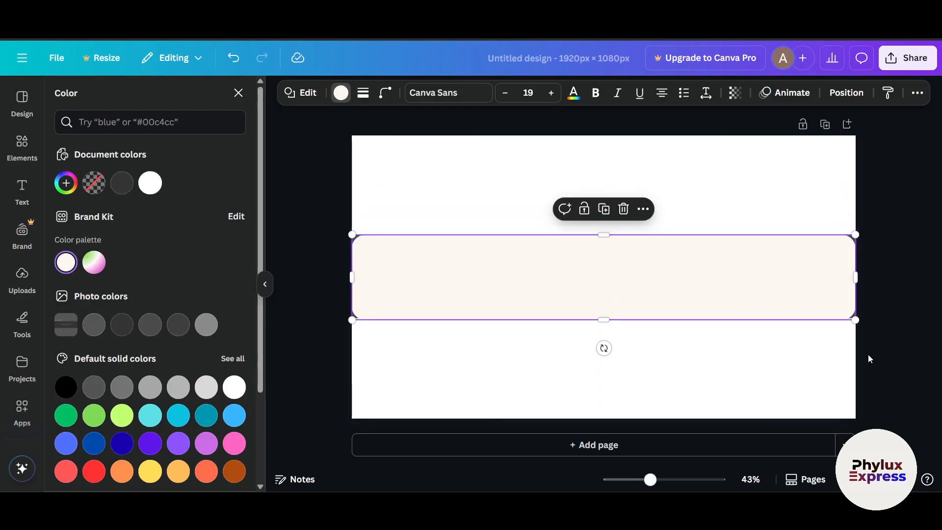
left_click(867, 354)
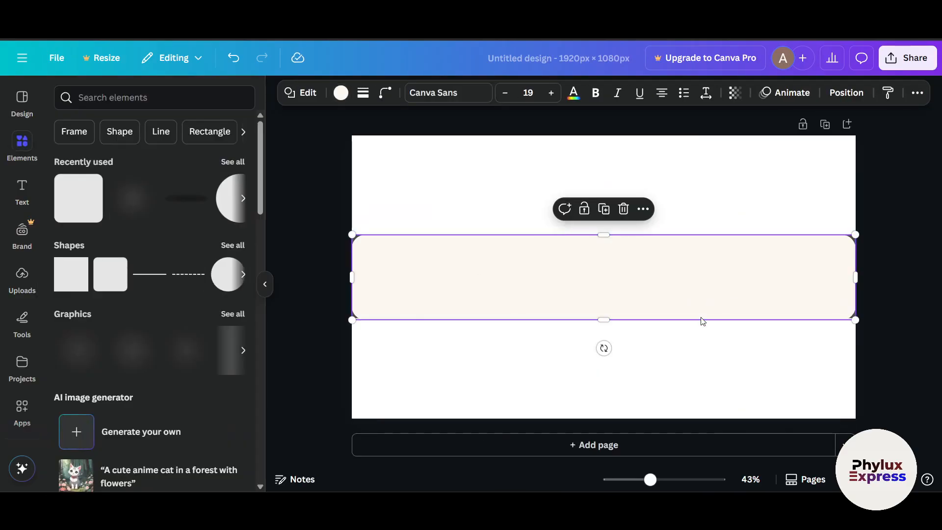
Narrow the off-white bar to expose the template strip behind it, and unlock and delete the template image
left_click_drag(351, 277, 415, 277)
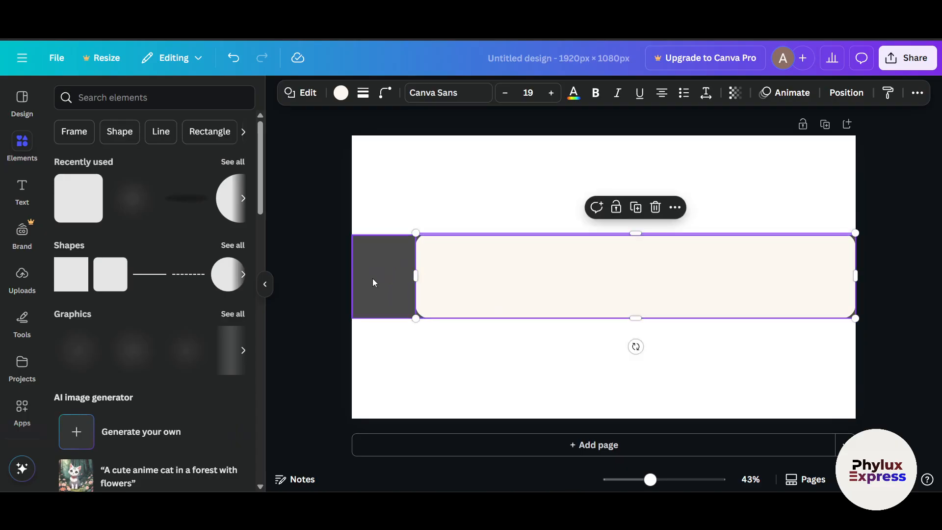
left_click(368, 277)
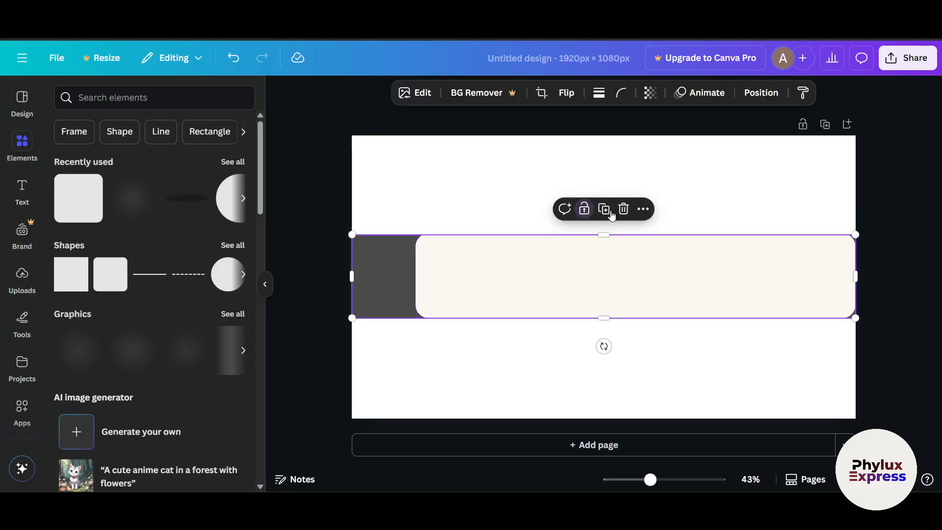
key("Delete")
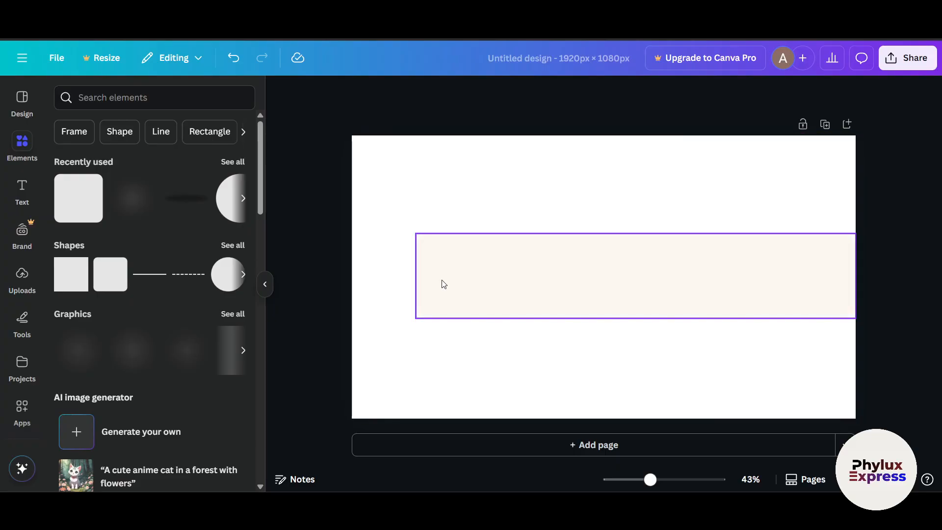
Extend the bar back to the full page width and change its fill to orange #FBA600
left_click(452, 284)
left_click_drag(415, 275, 352, 275)
left_click(437, 284)
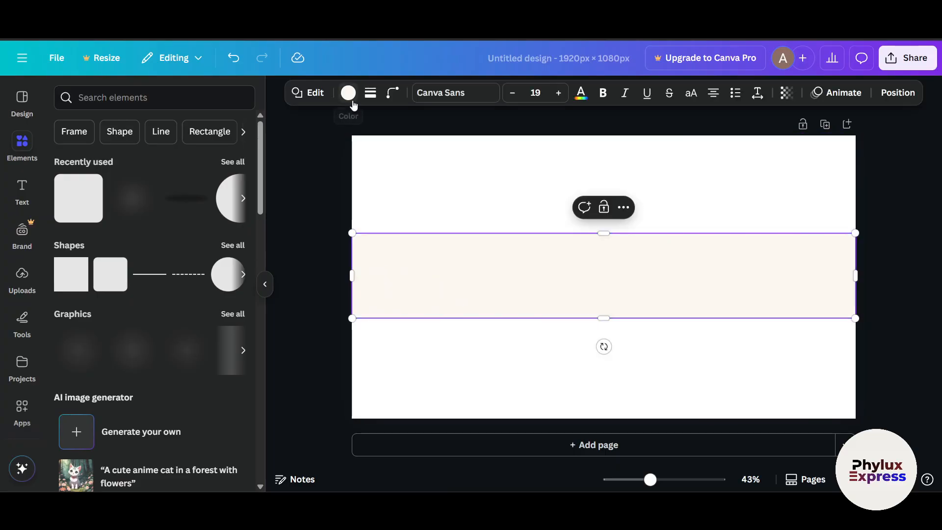
left_click(348, 93)
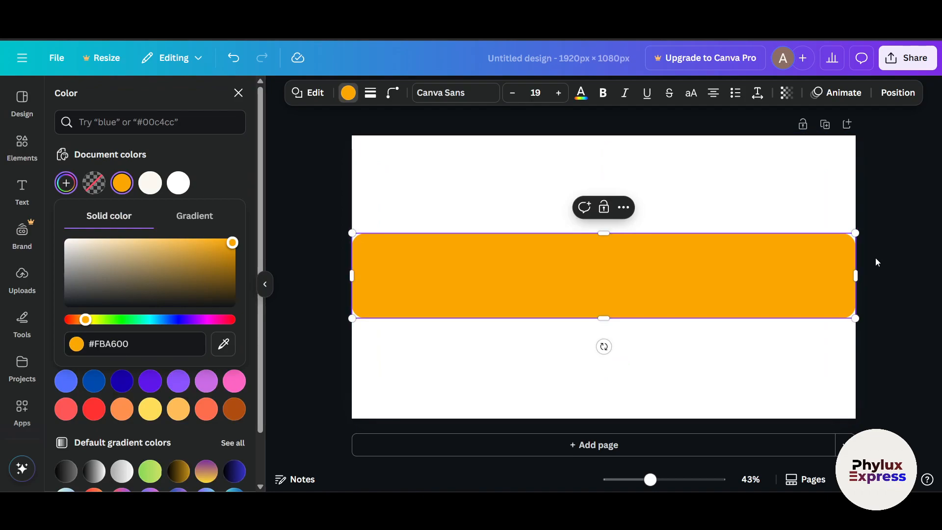
left_click(875, 264)
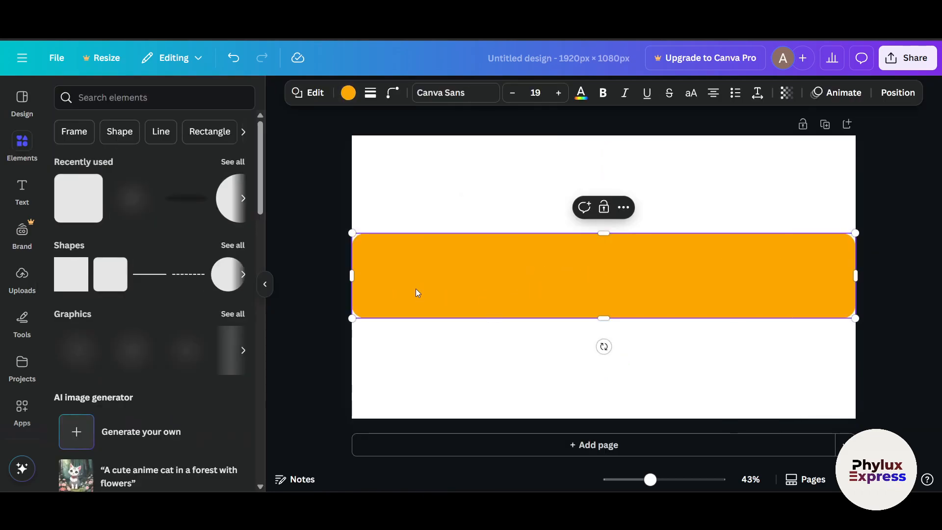
Search the elements for "fade" and add the vertical white fade graphic to the page
left_click(134, 98)
type("fade")
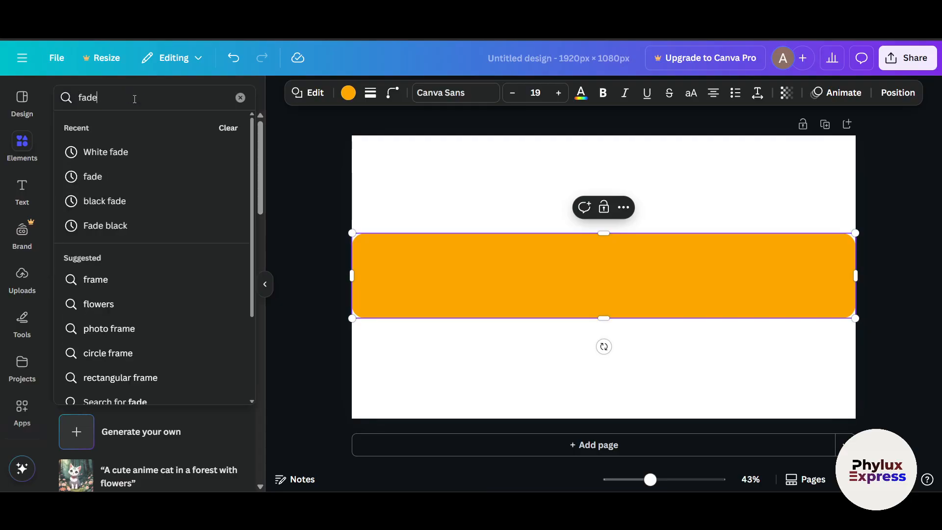
key("Return")
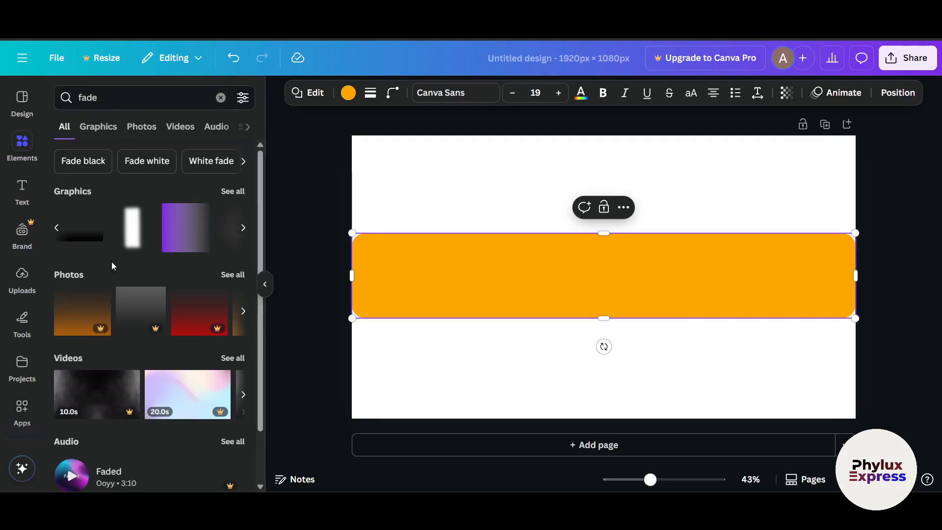
left_click(132, 227)
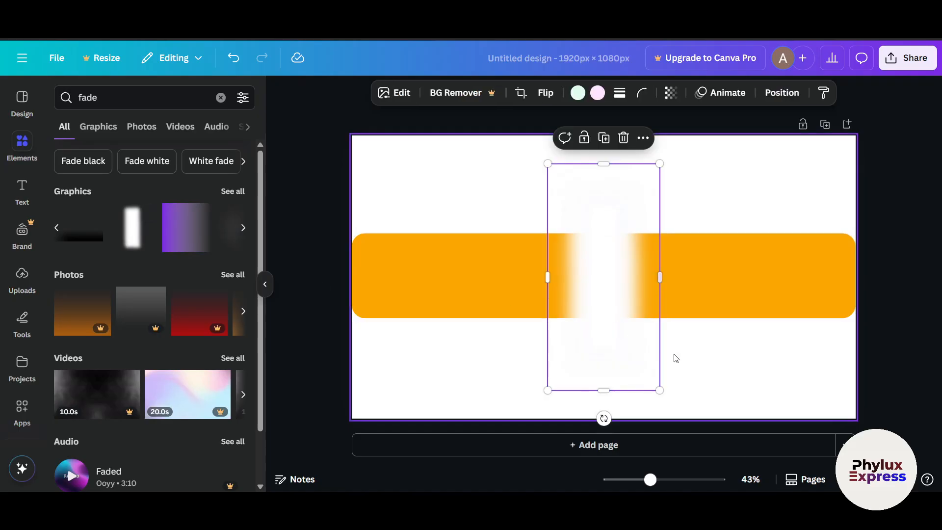
Tilt the white fade graphic counterclockwise, enlarge it and center it diagonally across the orange bar
left_click_drag(603, 418, 654, 409)
left_click_drag(693, 363, 707, 389)
left_click_drag(620, 330, 613, 329)
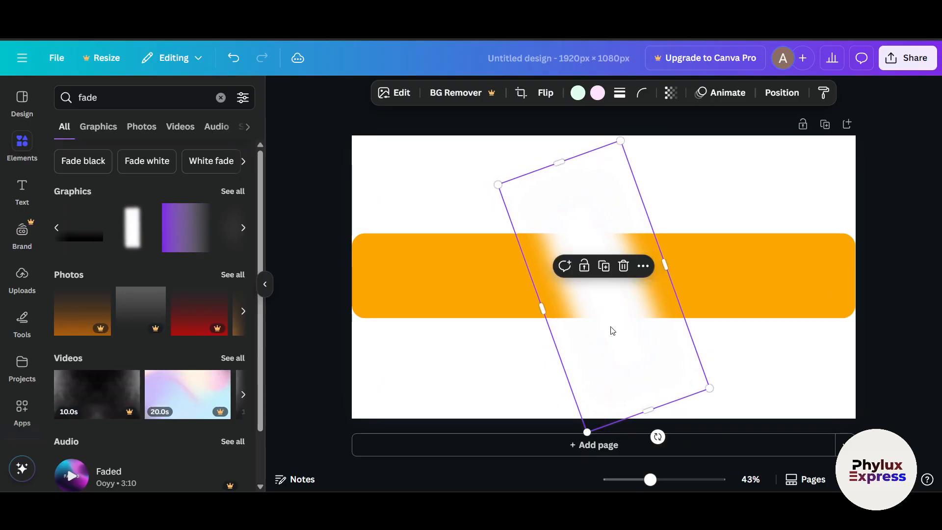
Make the white fade graphic semi-transparent and lock it in place
left_click(670, 93)
left_click_drag(699, 144, 666, 155)
left_click(751, 219)
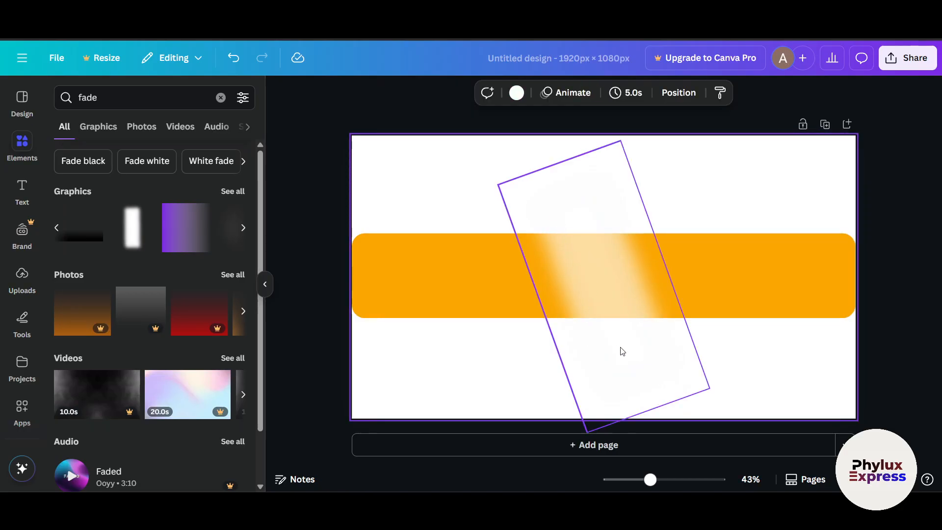
left_click(616, 319)
left_click(587, 268)
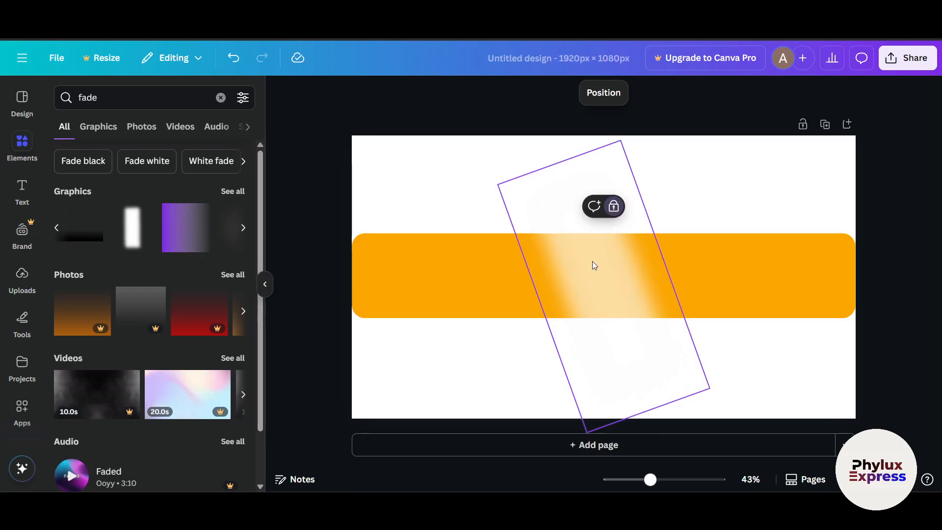
Search the elements for "circle", add a circular photo frame and shrink it to fit centered within the orange bar
left_click(79, 99)
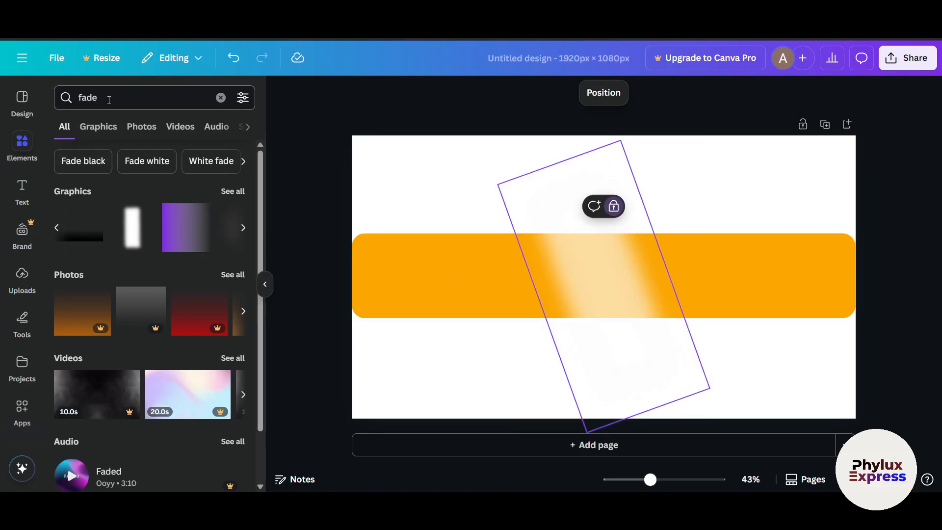
type("circle")
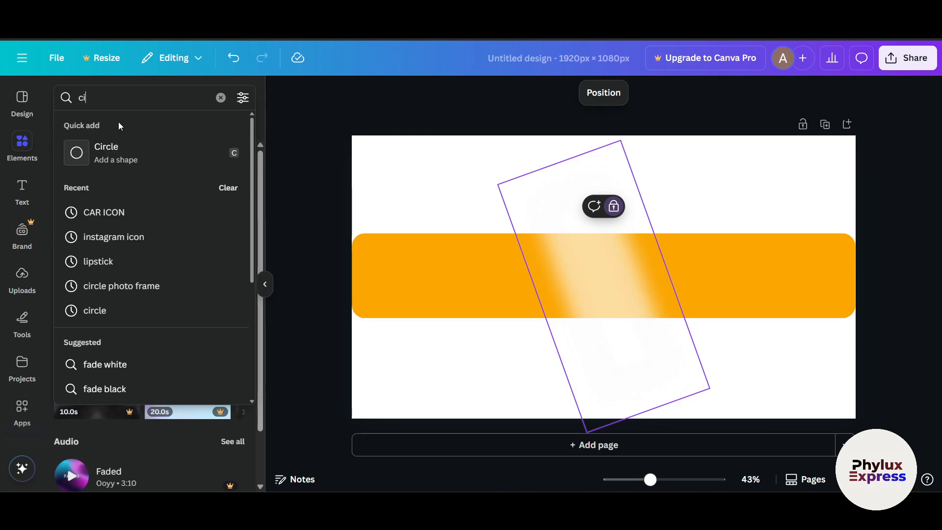
key("Return")
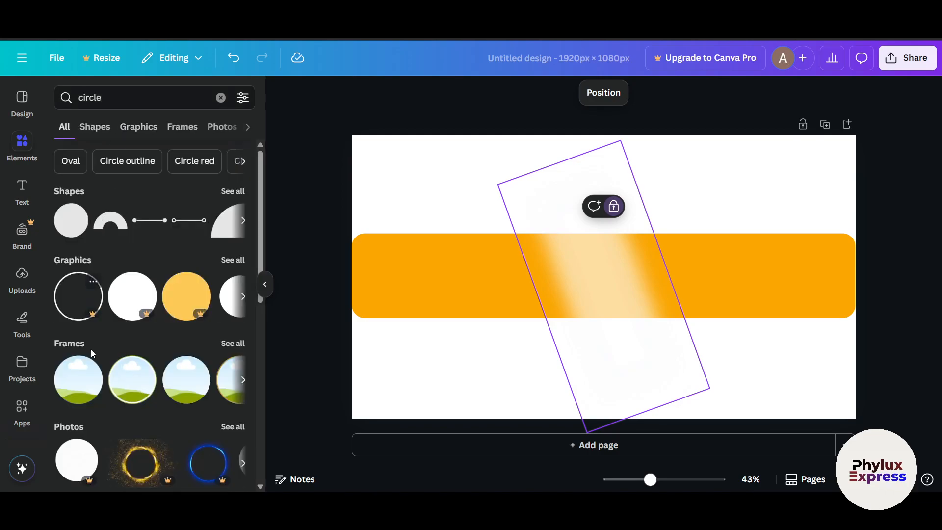
left_click(77, 392)
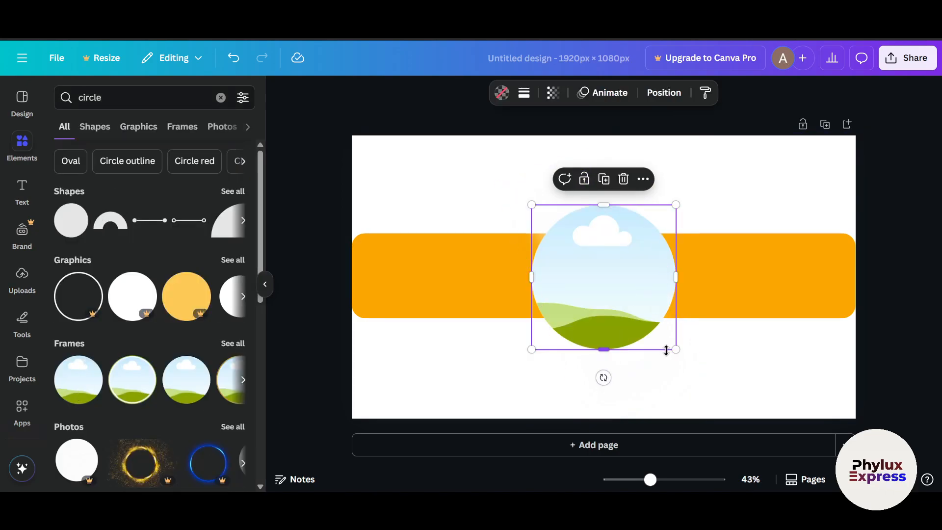
left_click_drag(676, 349, 603, 276)
left_click_drag(565, 243, 594, 278)
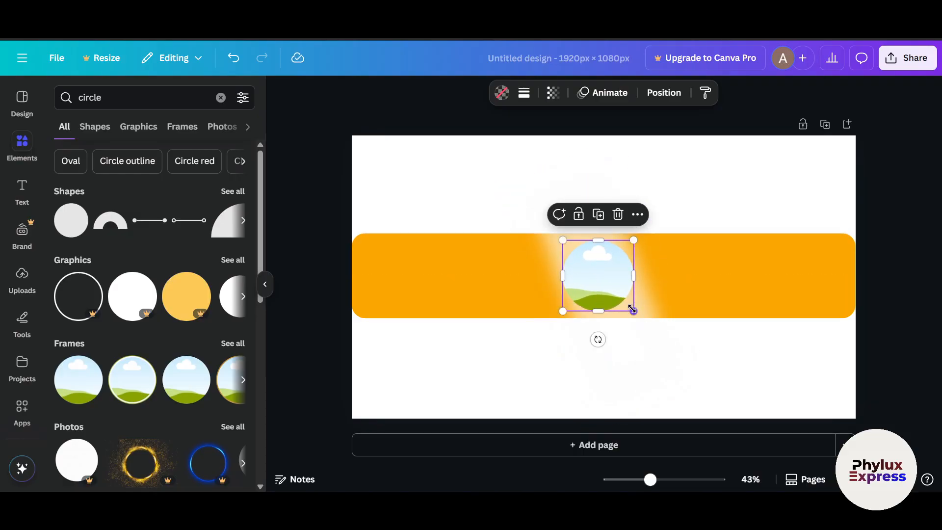
Fill the circular frame with the uploaded hand-on-chin portrait, adjust its crop, and replace it with the white-shirt pointing portrait that has a background
left_click(22, 279)
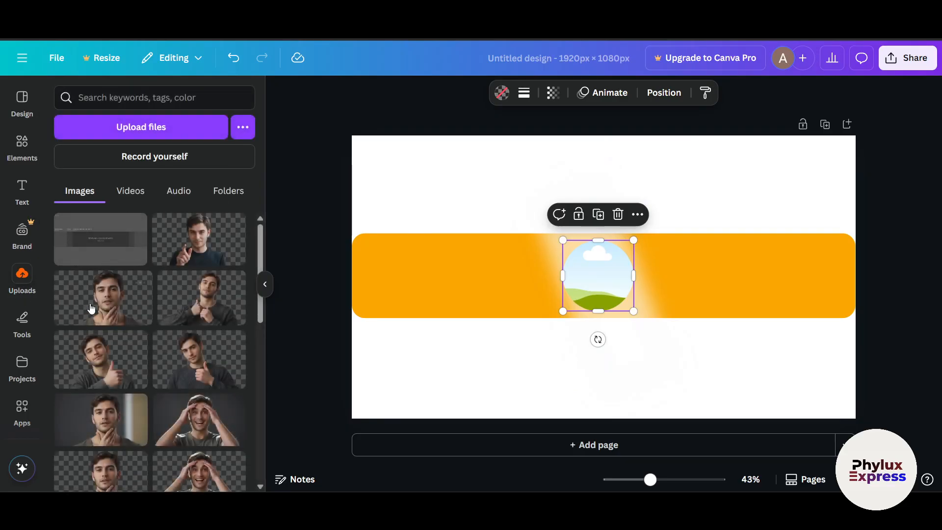
left_click_drag(107, 308, 589, 275)
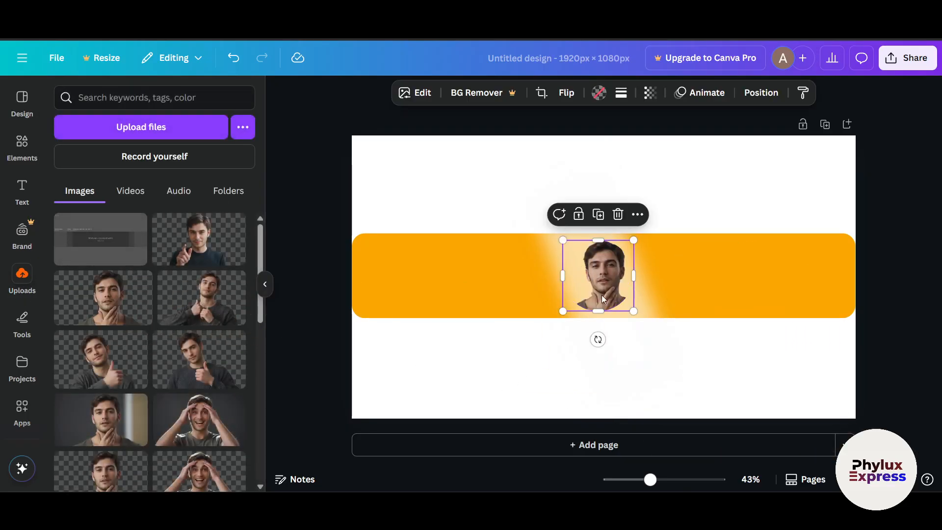
double_click(605, 285)
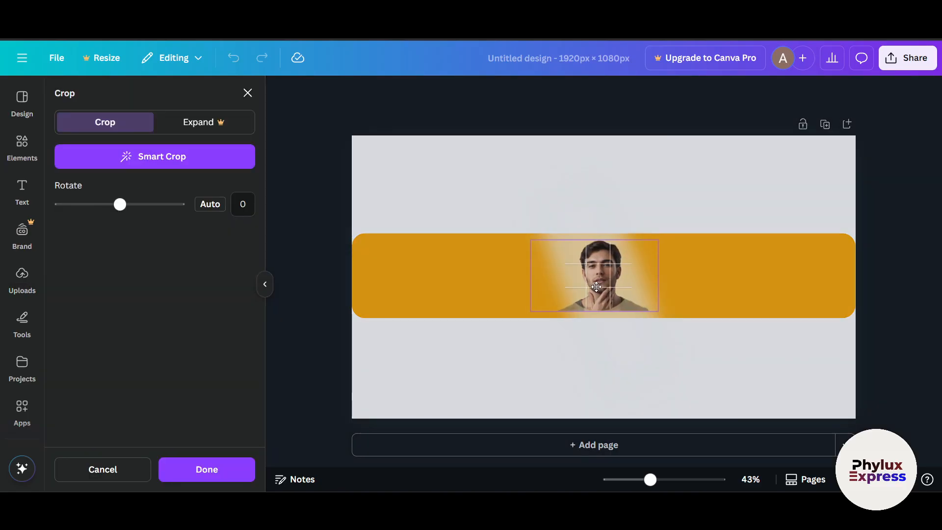
left_click(673, 364)
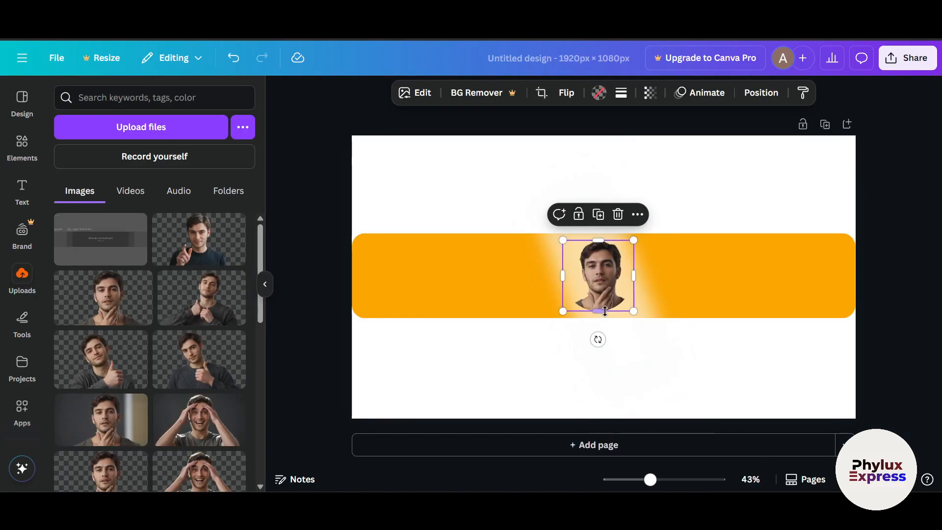
scroll(613, 300, "up", 5)
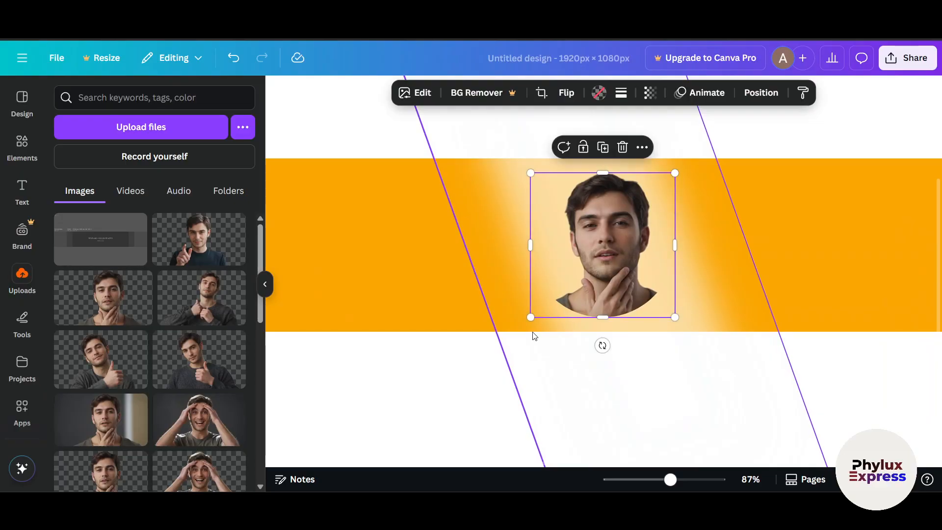
scroll(539, 329, "down", 3)
scroll(534, 335, "down", 2)
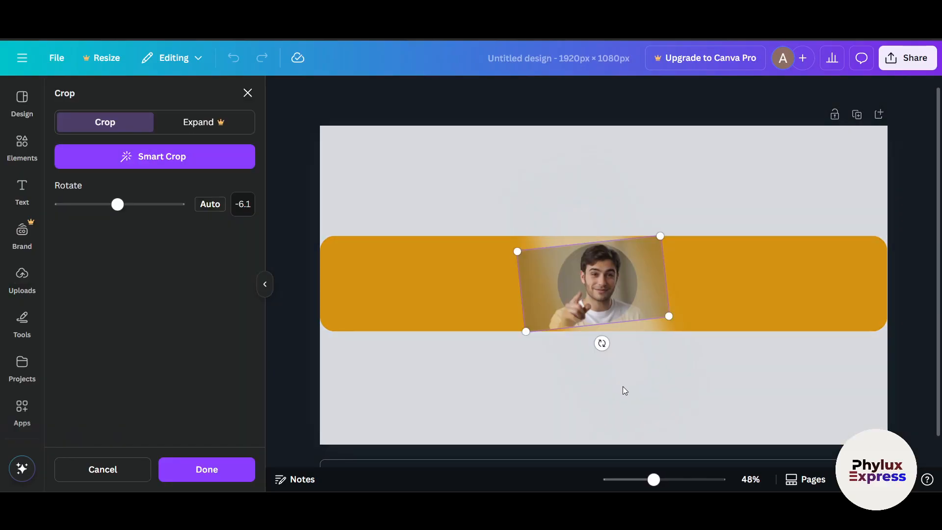
left_click(623, 387)
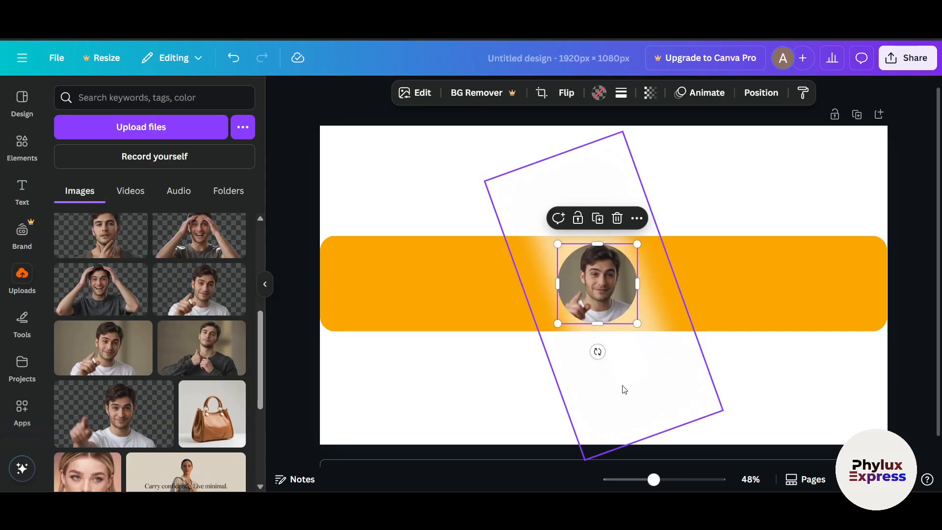
left_click(843, 391)
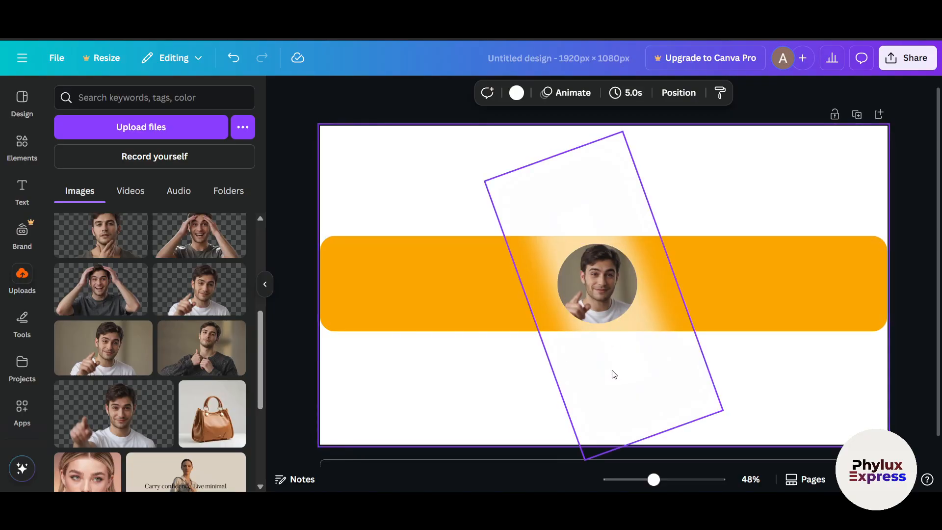
Add a heading text box, shrink it and place it on the orange bar to the left of the circular photo
left_click(23, 189)
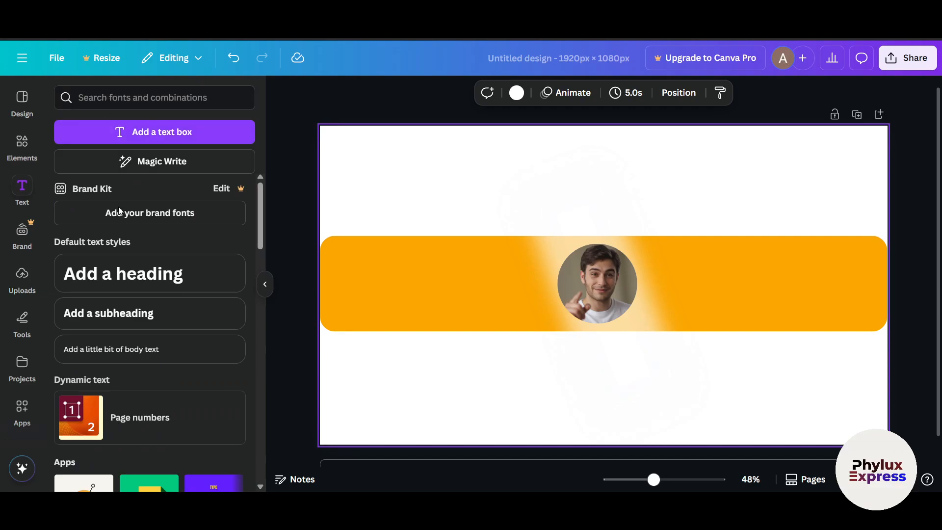
left_click(125, 275)
left_click(515, 393)
left_click_drag(619, 289, 469, 287)
left_click_drag(579, 306, 514, 294)
Copy the heading and place the duplicate on the orange bar to the right of the circular photo
right_click(471, 294)
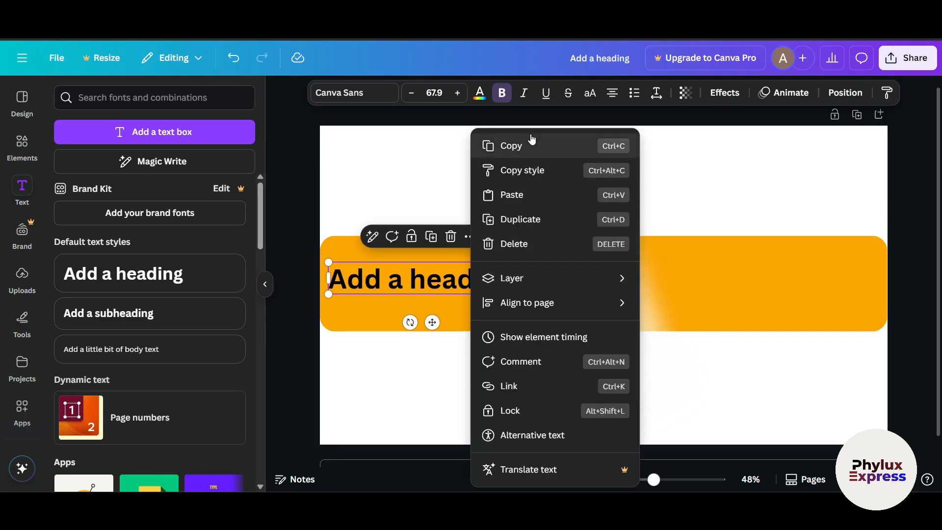
left_click(528, 150)
key("ctrl+v")
left_click_drag(506, 288, 837, 292)
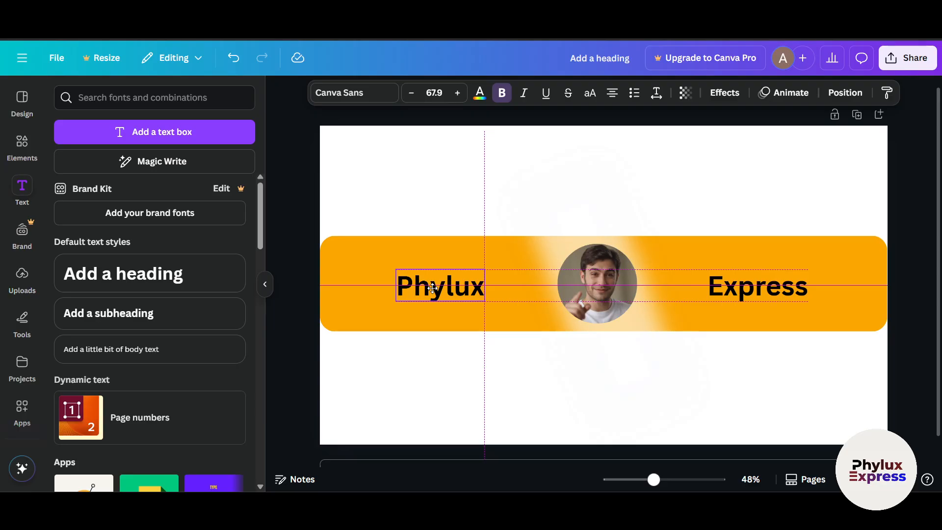
Change the left heading's text to "Phylux" and the right heading's text to "Express"
left_click_drag(432, 288, 432, 287)
left_click_drag(741, 283, 757, 281)
left_click(424, 349)
left_click(426, 288)
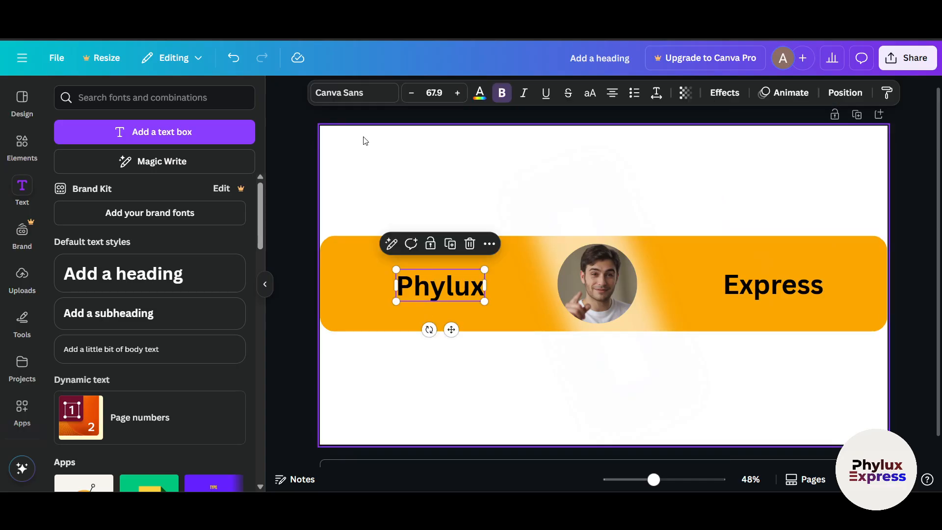
Set both headings to the Bebas Neue font and enlarge them on either side of the photo
left_click(353, 96)
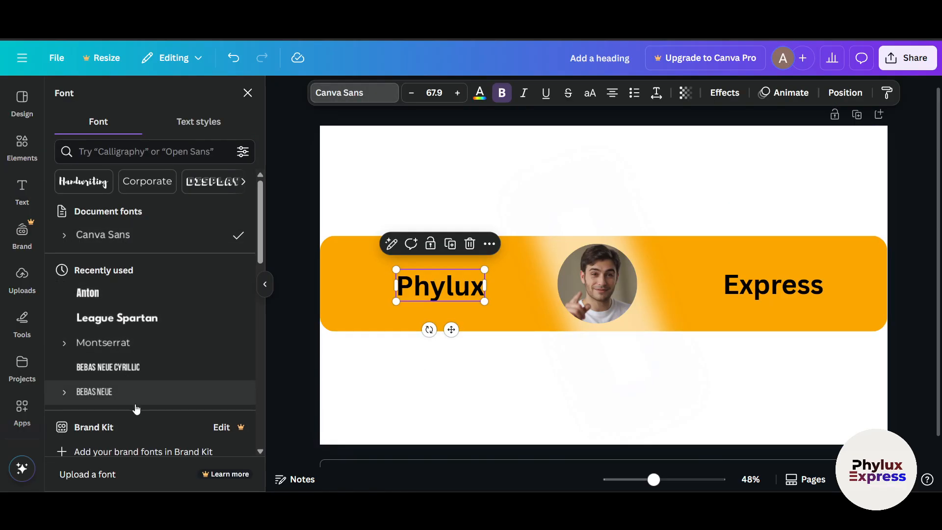
scroll(135, 399, "down", 2)
left_click(115, 330)
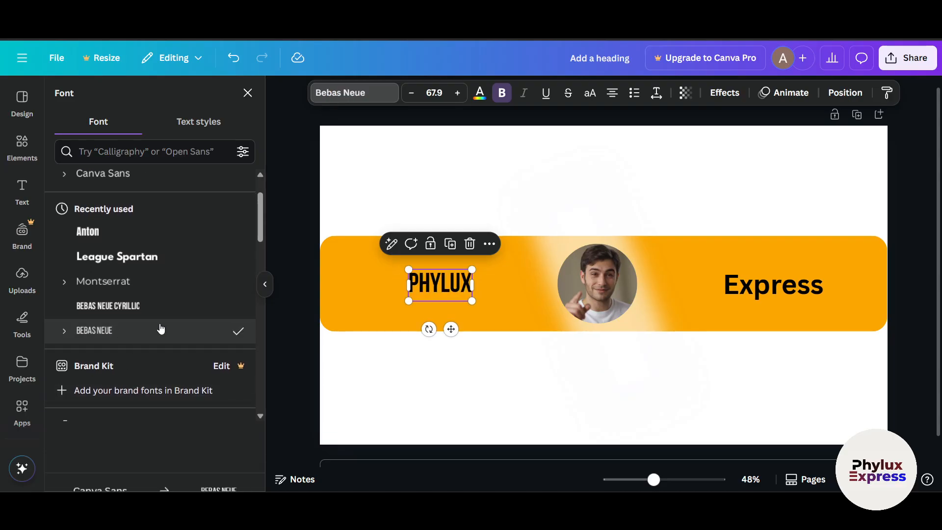
left_click(774, 284)
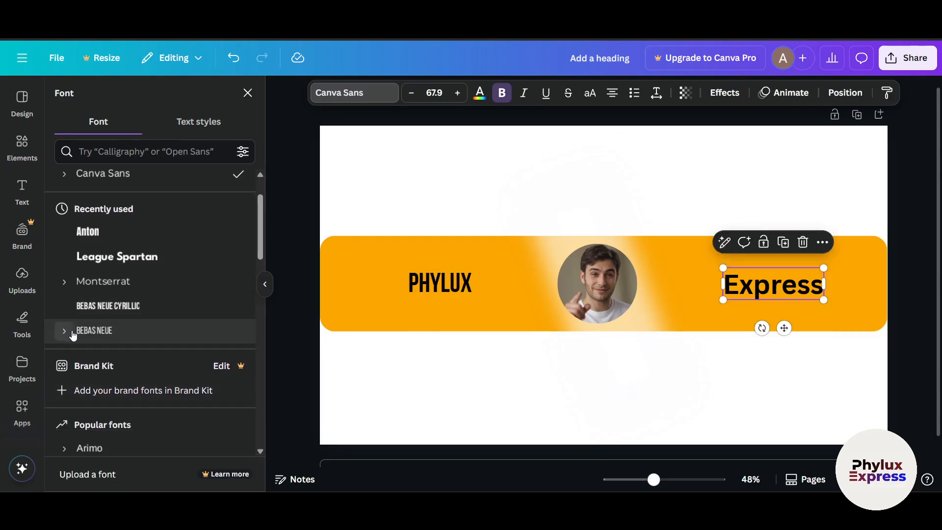
left_click(126, 330)
left_click(516, 332)
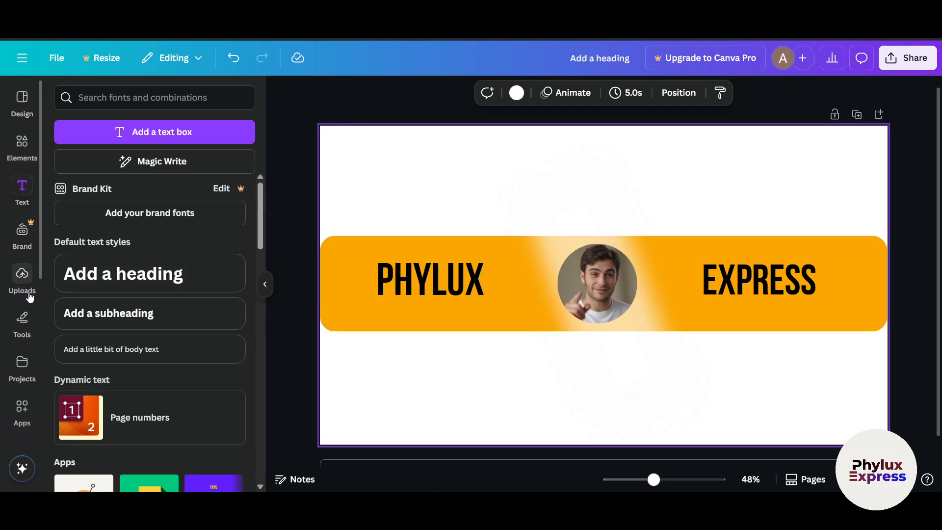
Add the uploaded YouTube banner size guide image so that it covers the whole page
left_click(24, 279)
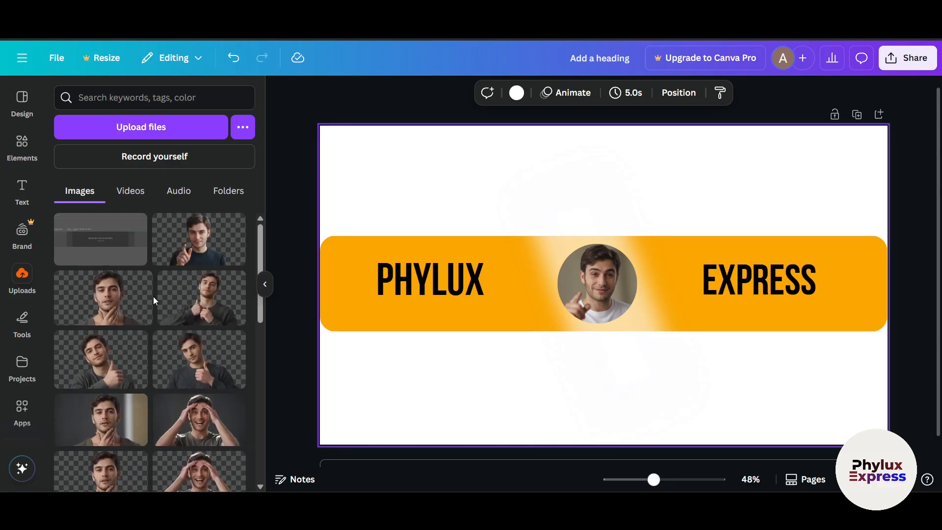
left_click(96, 239)
left_click_drag(606, 169, 594, 251)
key("ctrl+z")
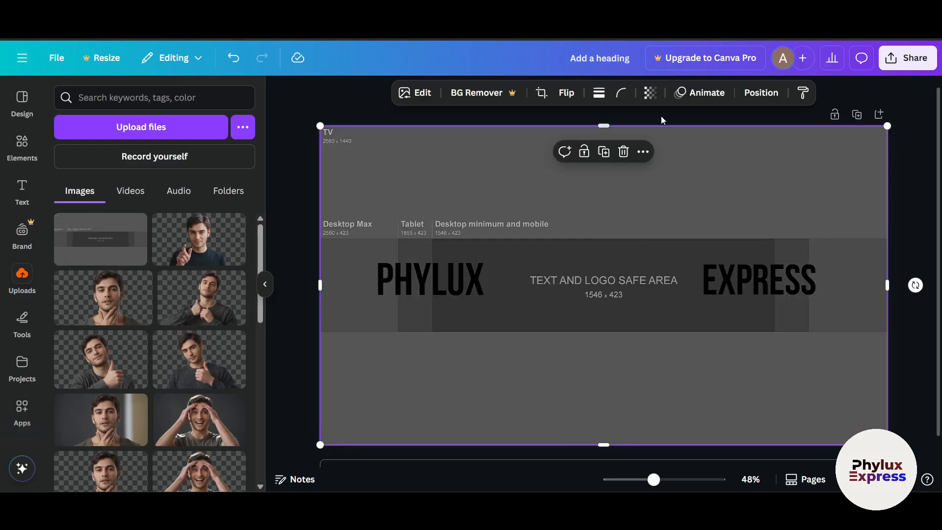
Make the size guide semi-transparent and crop it to its central 1546 x 423 text and logo safe area
left_click(650, 92)
left_click_drag(673, 147, 604, 235)
left_click(402, 169)
left_click_drag(608, 444, 603, 332)
left_click_drag(888, 285, 772, 285)
left_click_drag(320, 285, 465, 284)
Move the PHYLUX and EXPRESS headings inside the safe area beside the photo and reduce PHYLUX to about size 109
left_click(402, 284)
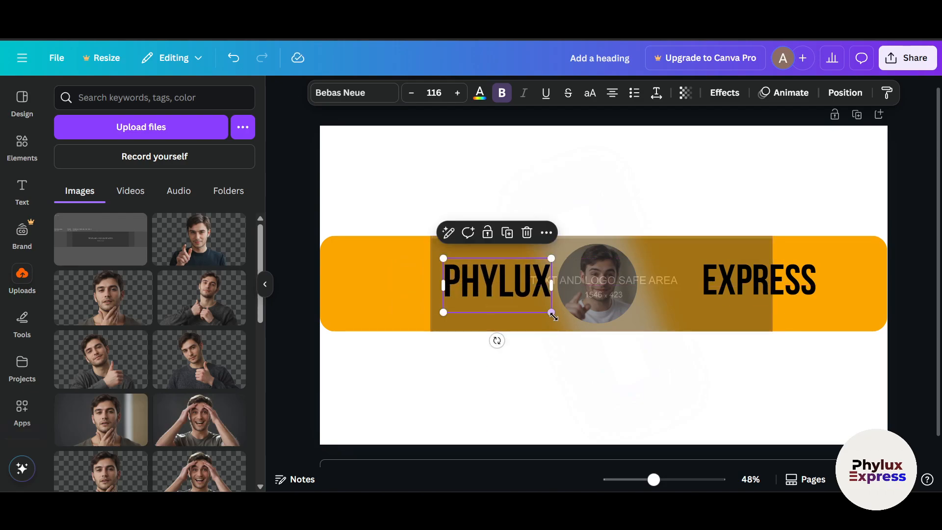
left_click_drag(780, 287, 730, 286)
left_click(516, 300)
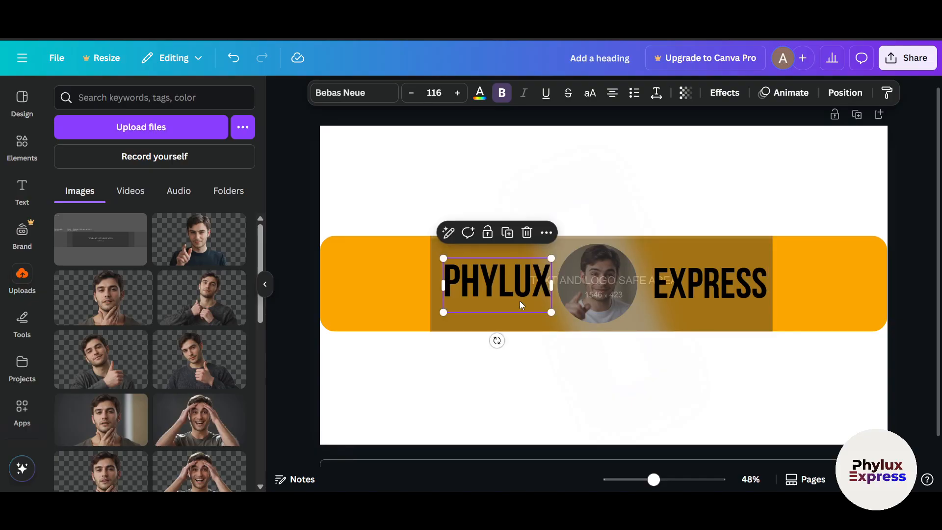
left_click_drag(549, 310, 542, 305)
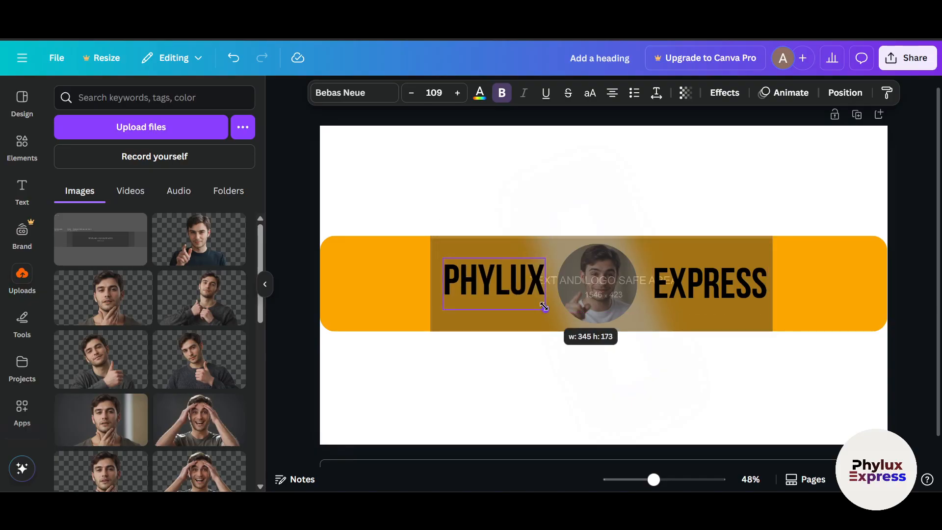
left_click(702, 295)
Delete the semi-transparent safe-area guide from the banner
left_click(450, 389)
left_click(484, 329)
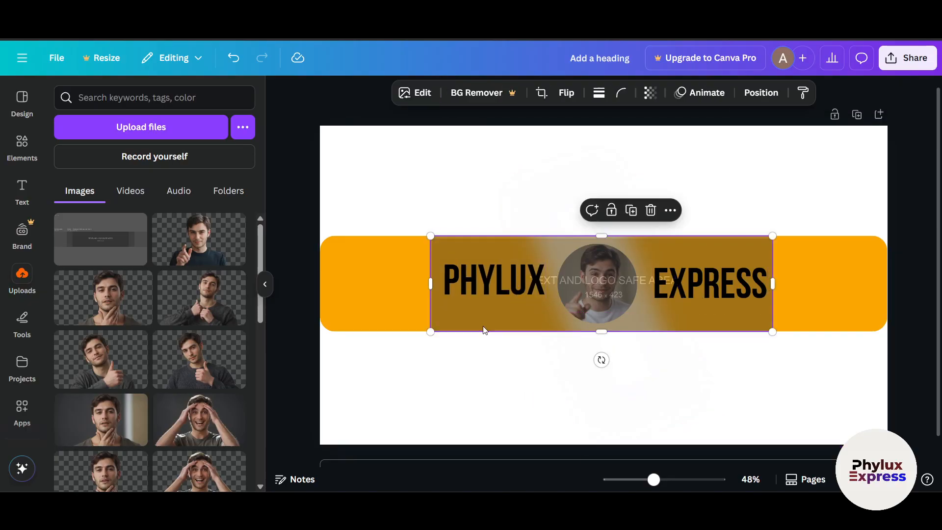
key("Delete")
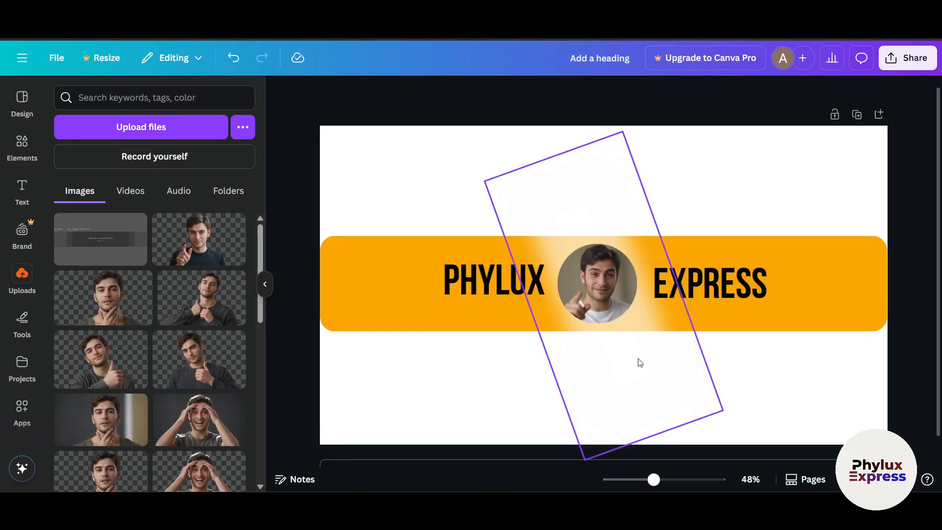
Download the banner as a 1,920 × 1,080 px PNG and open the downloaded file in the image viewer
left_click(908, 62)
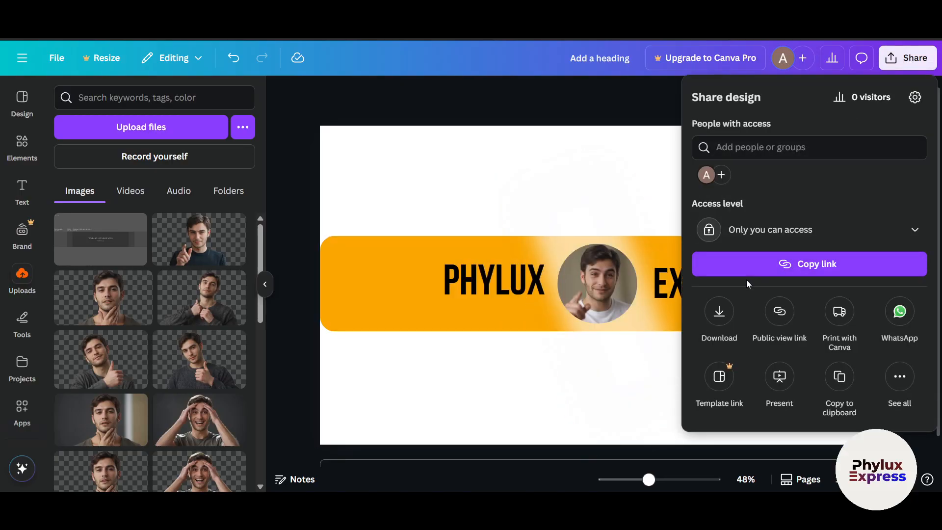
left_click(719, 311)
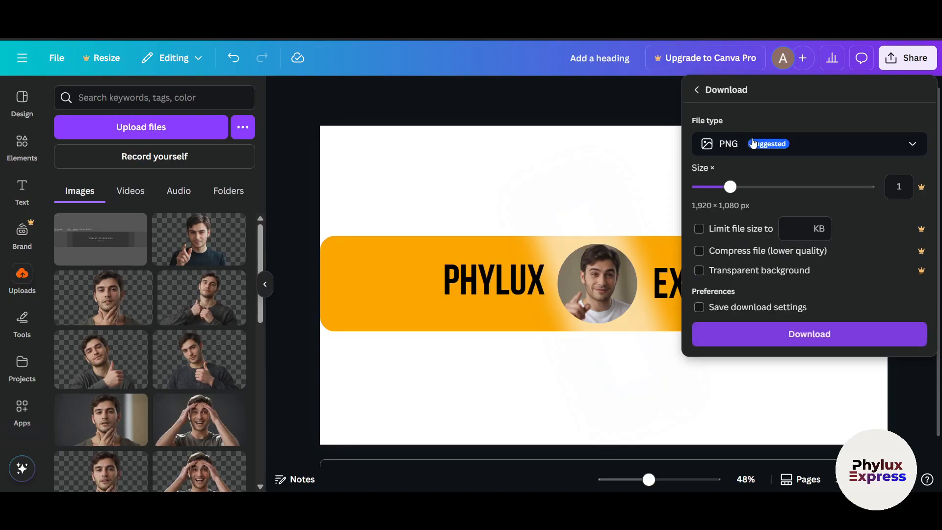
left_click(762, 338)
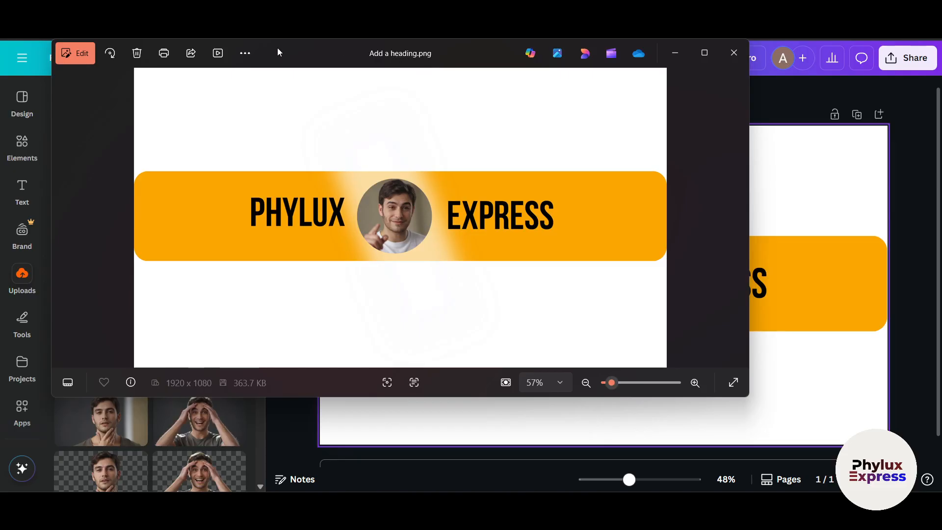
left_click_drag(277, 49, 395, 71)
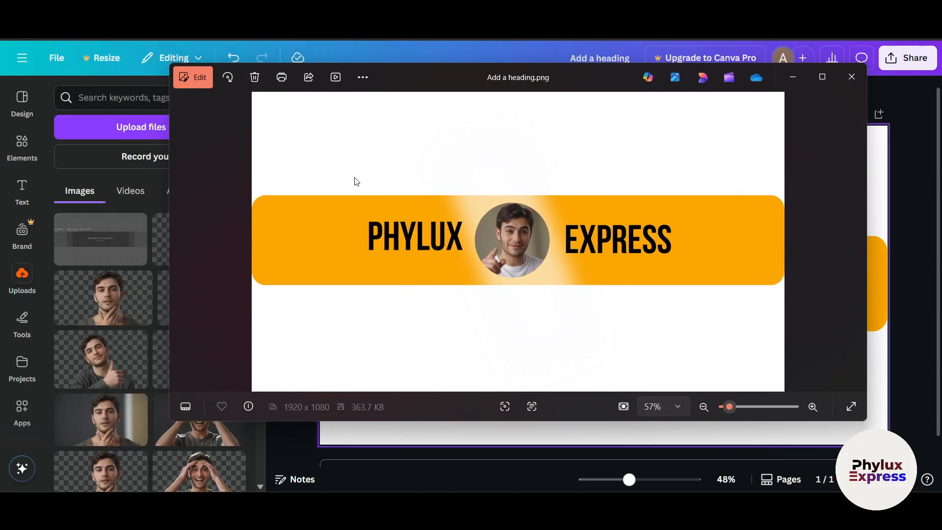
left_click_drag(461, 77, 464, 88)
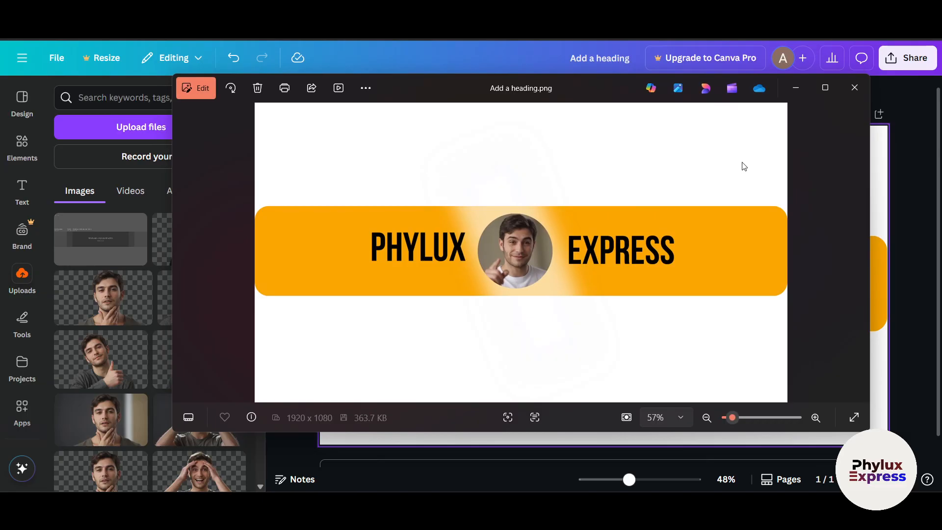